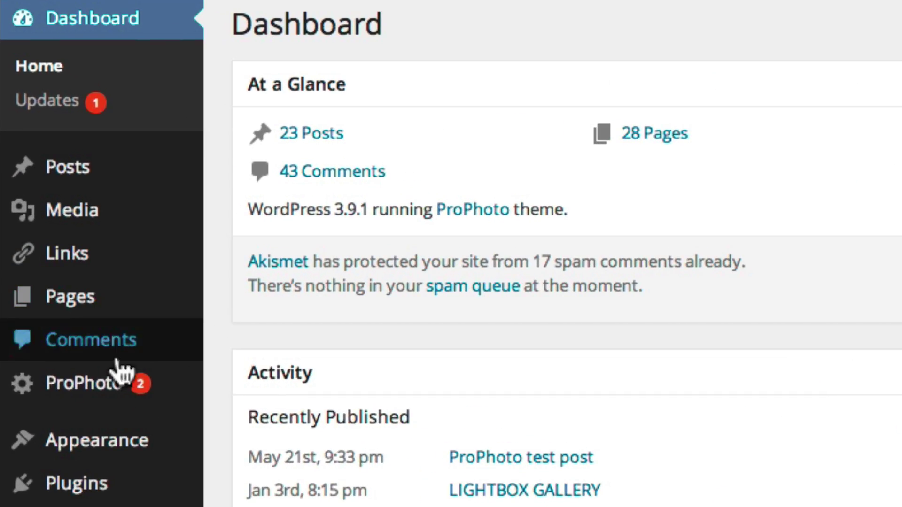
Step: Open the Header Area Layout & Appearance settings in the ProPhoto customizer
mouse_move(107, 388)
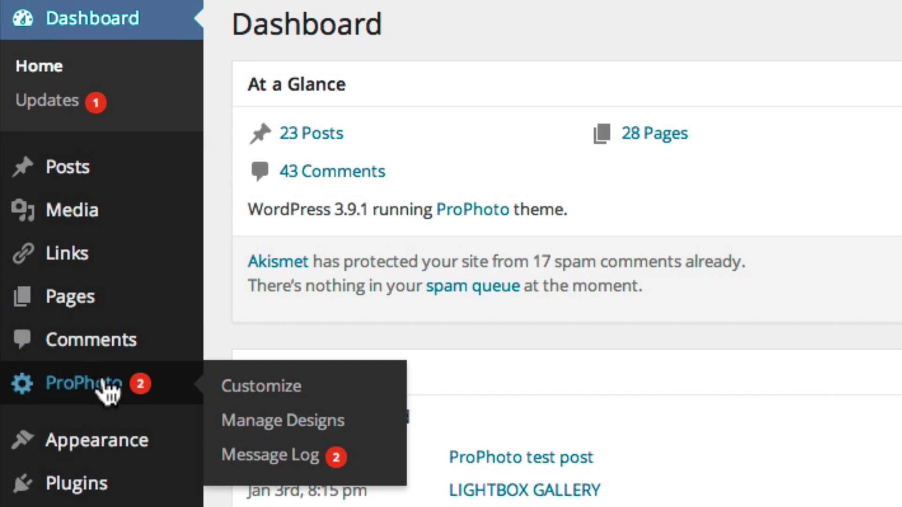
left_click(289, 397)
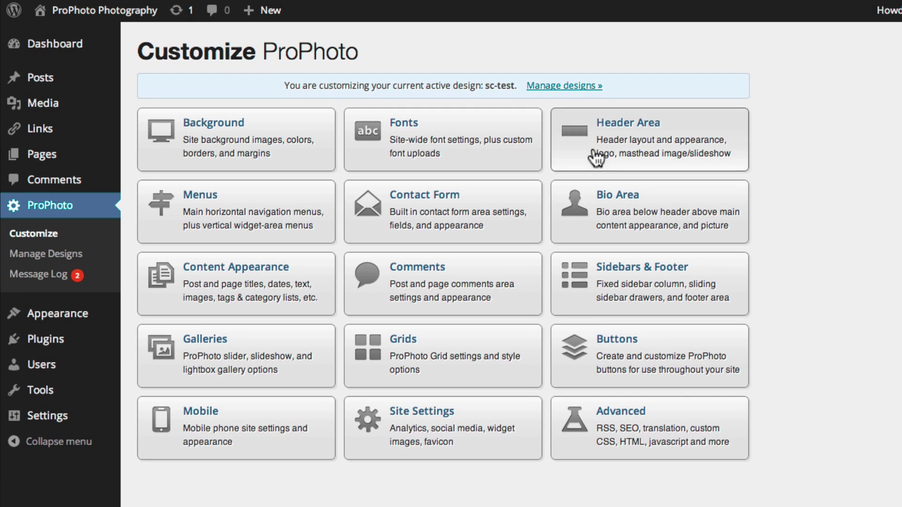
left_click(600, 152)
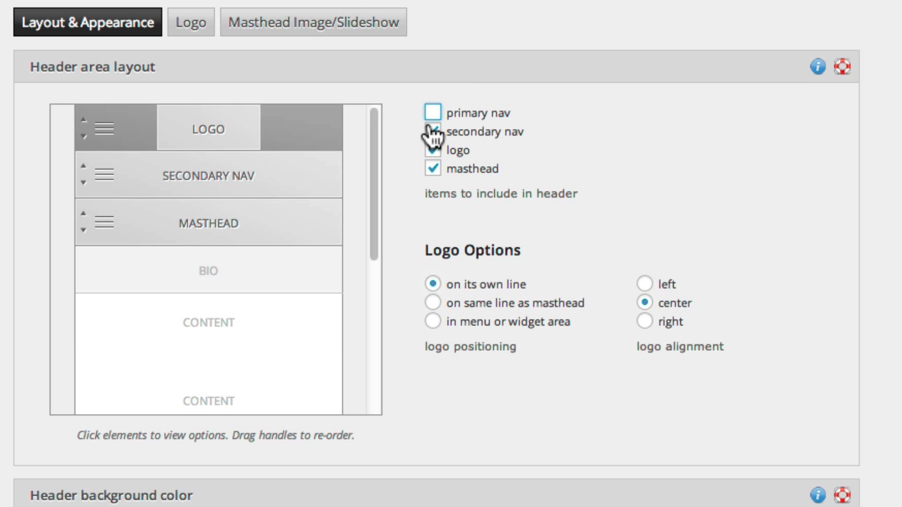
Step: Include primary nav with logo, secondary nav and masthead in the header, and save
left_click(432, 131)
left_click(432, 150)
left_click(432, 170)
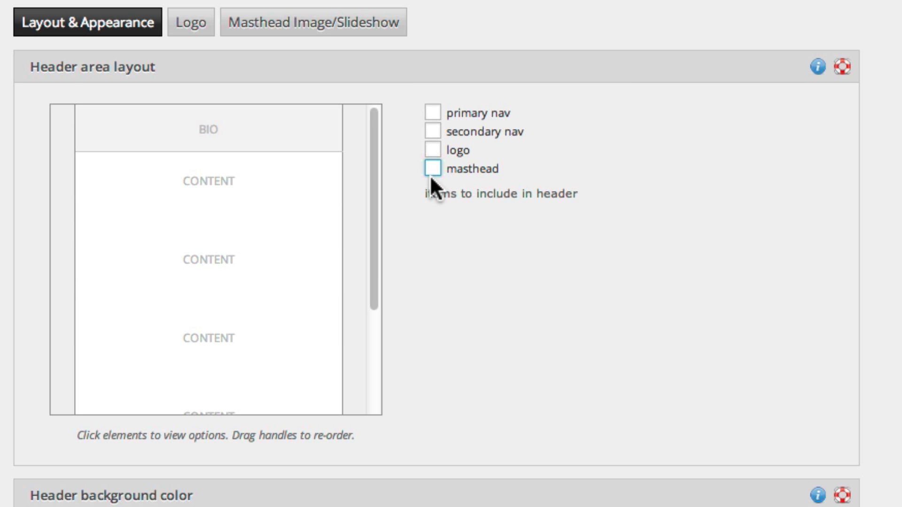
left_click(430, 172)
left_click(431, 151)
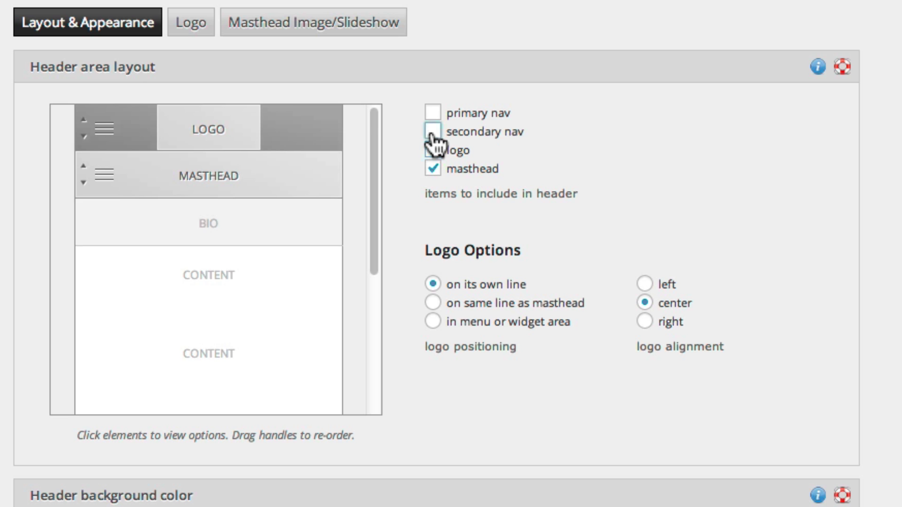
left_click(432, 132)
left_click(433, 113)
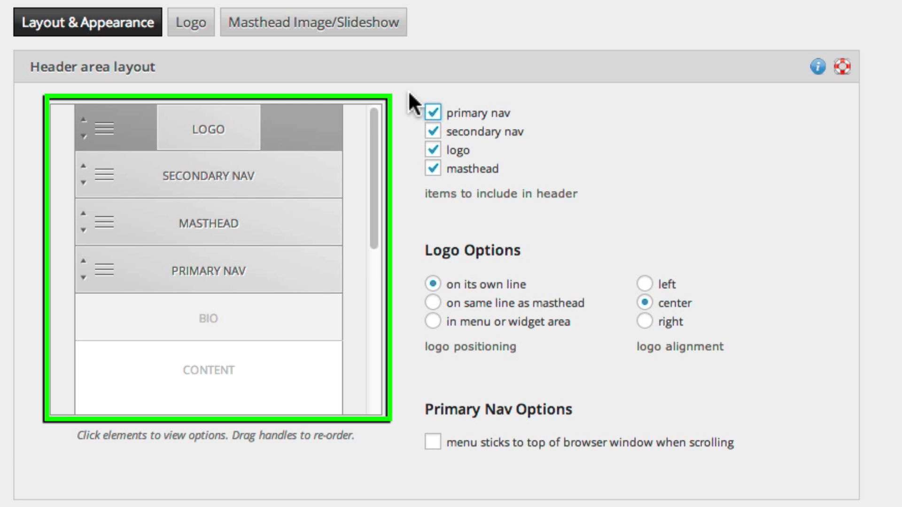
scroll(337, 117, "down", 10)
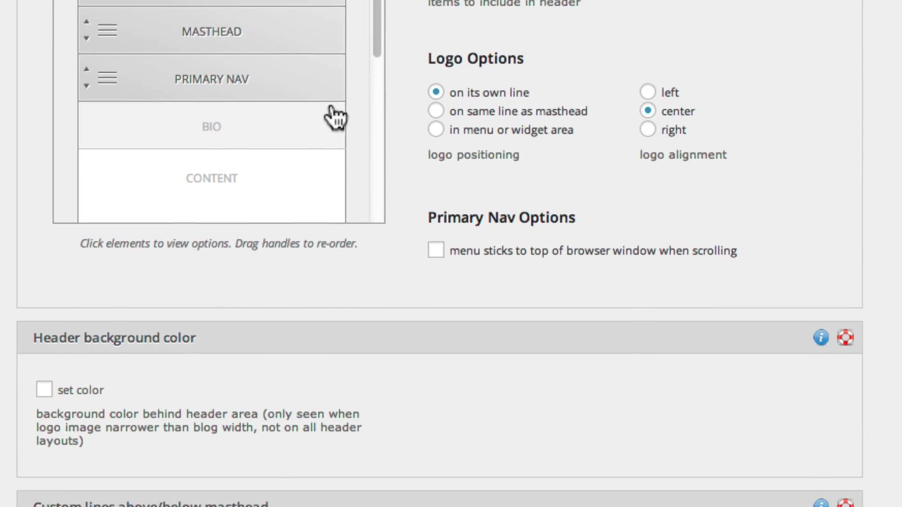
scroll(132, 440, "down", 2)
left_click(85, 477)
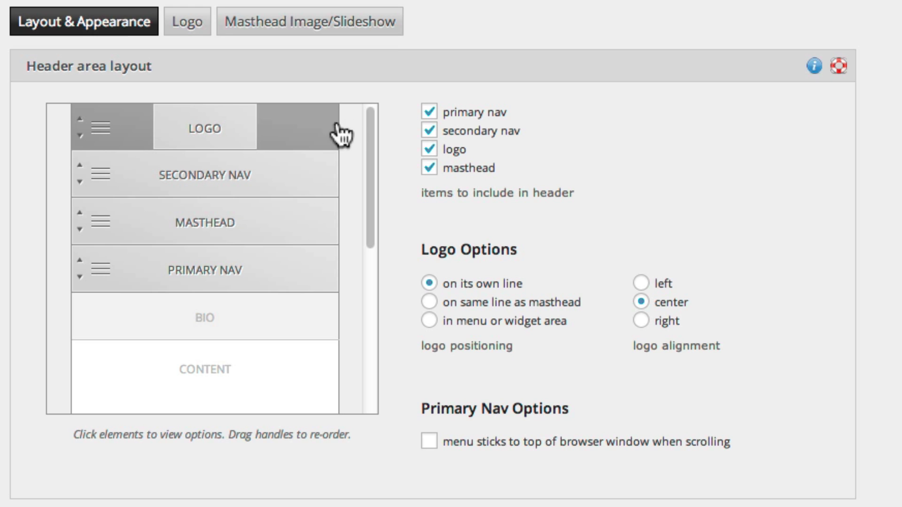
Step: Save the header without secondary nav, then re-include it so it lands below primary nav
left_click(427, 131)
scroll(428, 139, "down", 5)
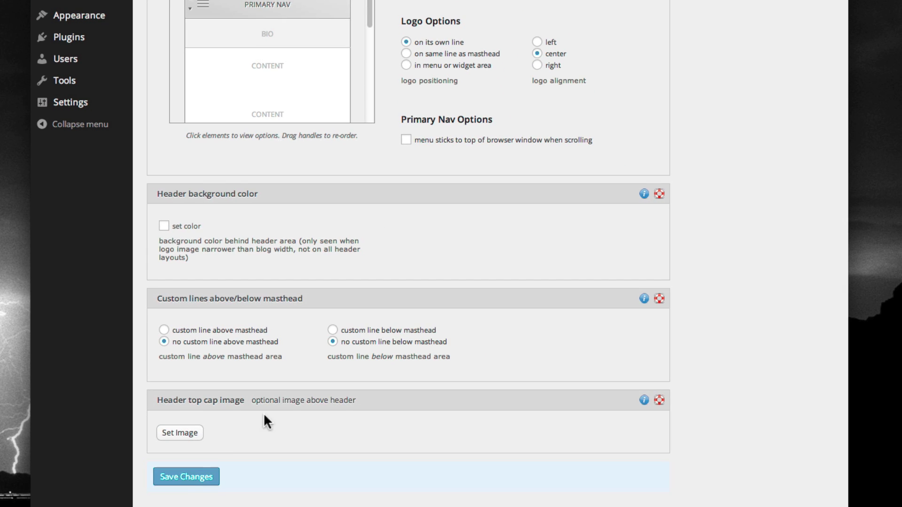
left_click(187, 468)
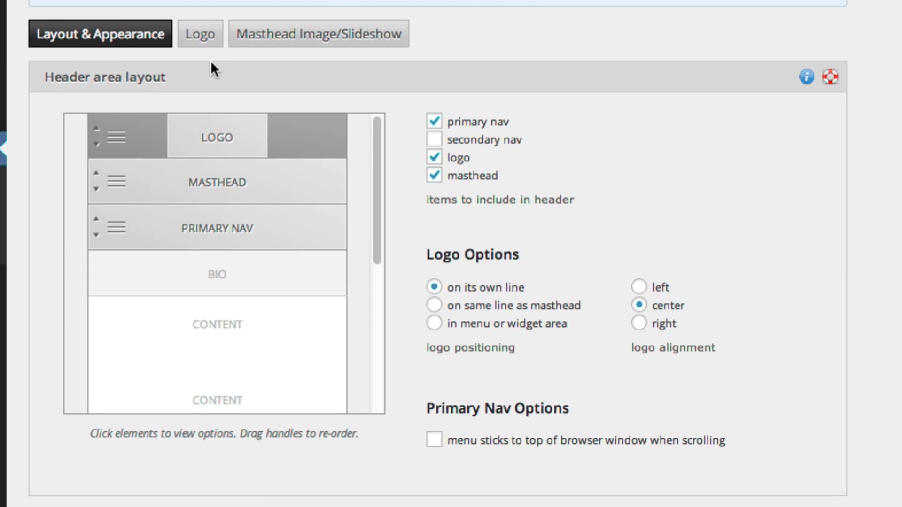
left_click(434, 139)
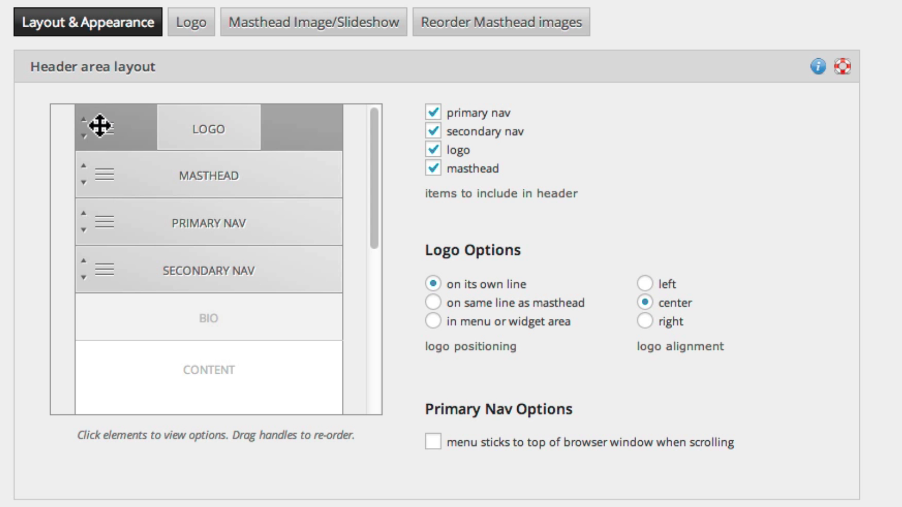
Step: Drag the MASTHEAD row below the primary and secondary nav rows
mouse_move(95, 120)
left_mouse_down()
mouse_move(108, 168)
mouse_move(100, 123)
left_mouse_up()
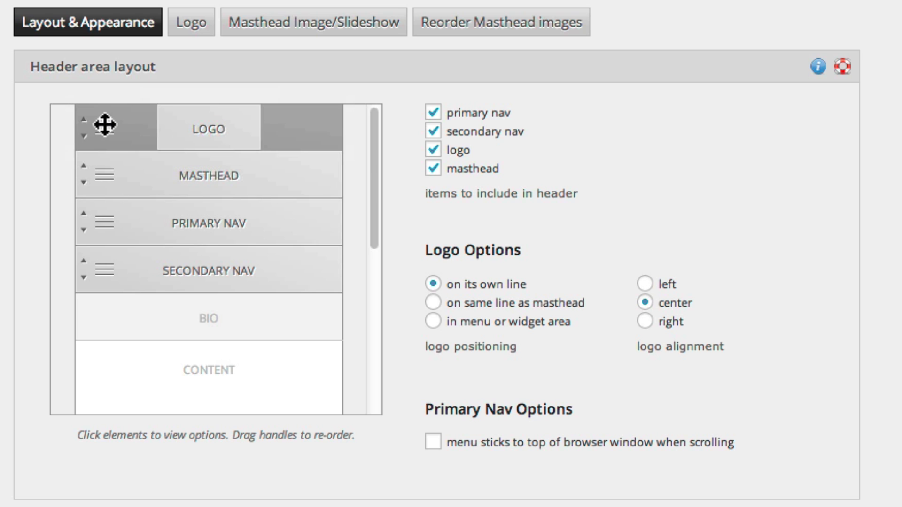
left_click_drag(101, 172, 111, 261)
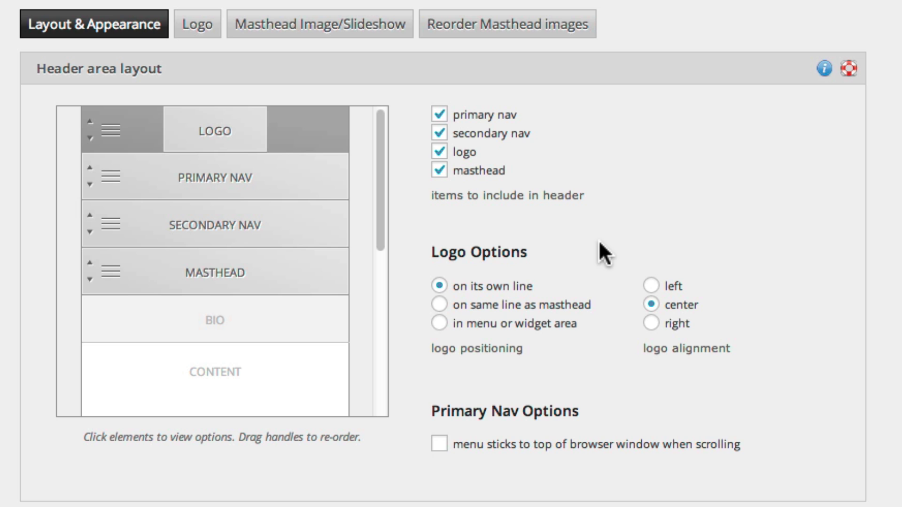
left_click(440, 443)
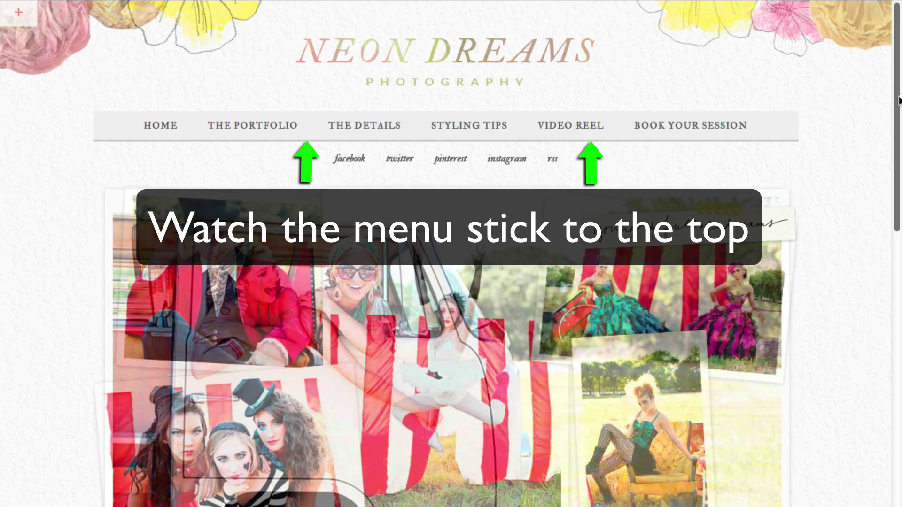
scroll(888, 136, "down", 10)
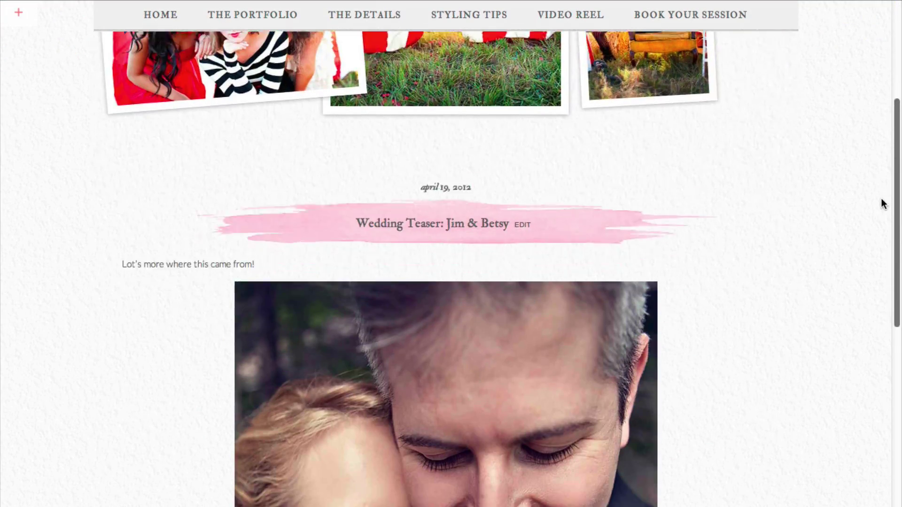
scroll(881, 211, "down", 7)
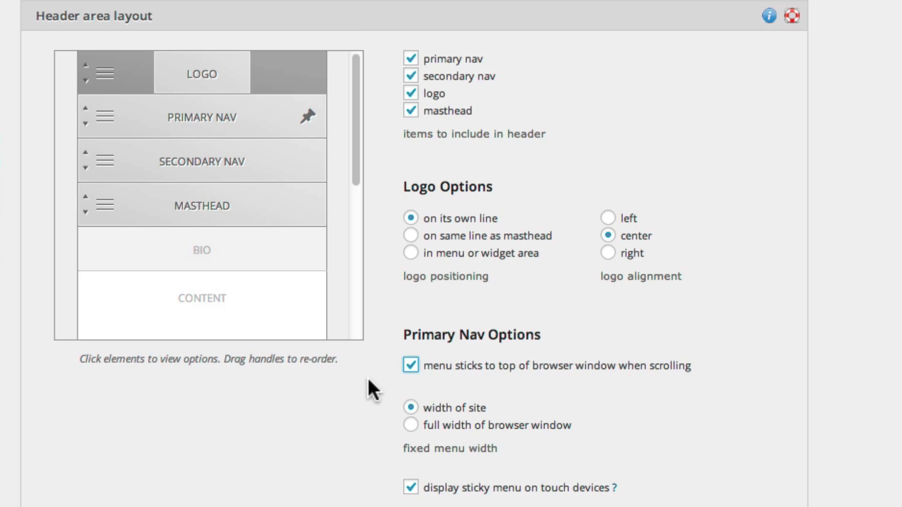
left_click(411, 424)
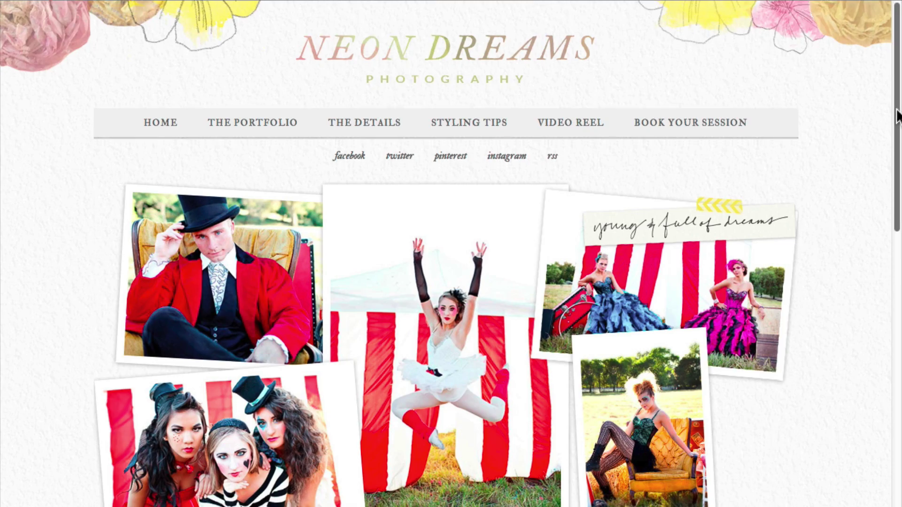
scroll(895, 131, "down", 2)
left_click_drag(895, 132, 893, 316)
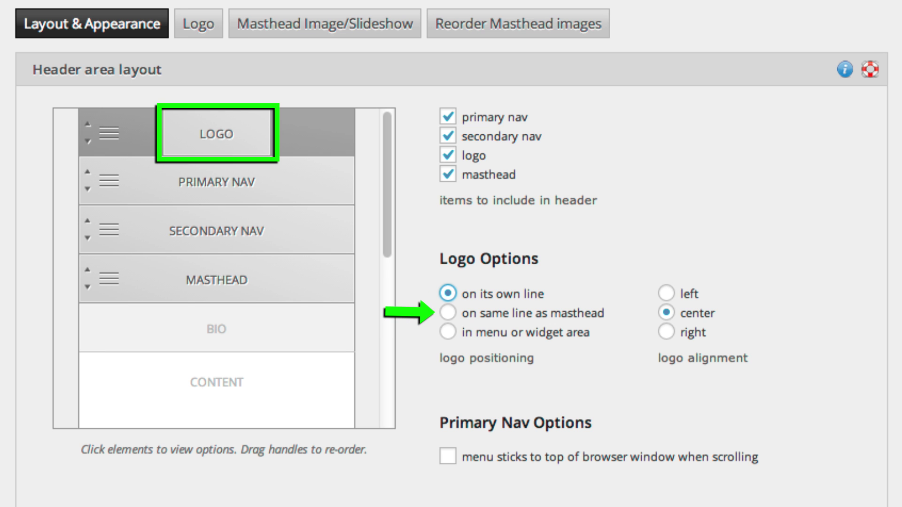
Step: Set the logo to 'on same line as masthead', positioned 'right of masthead'
left_click(448, 313)
left_click(448, 294)
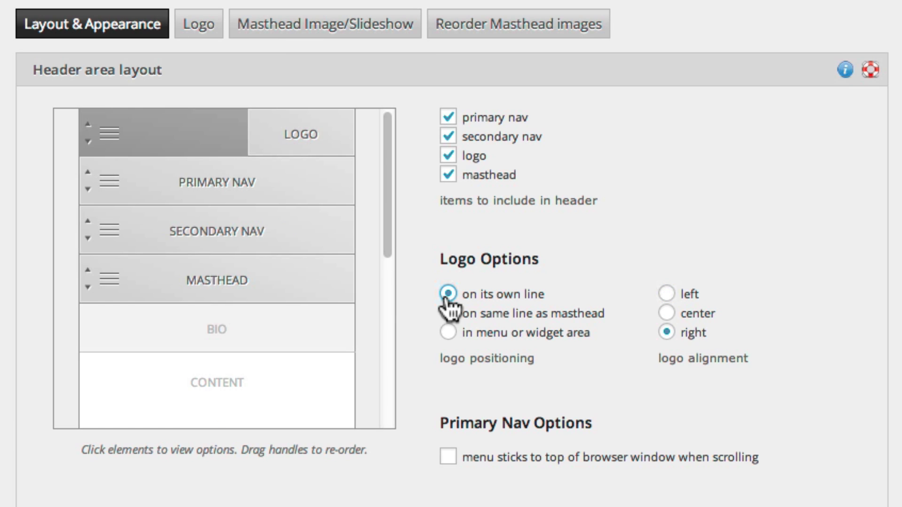
left_click(666, 313)
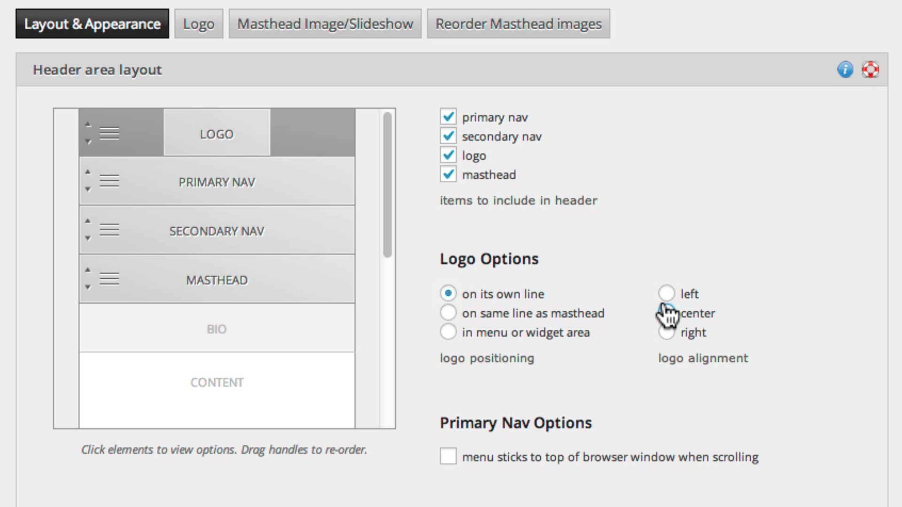
left_click(667, 294)
left_click(666, 332)
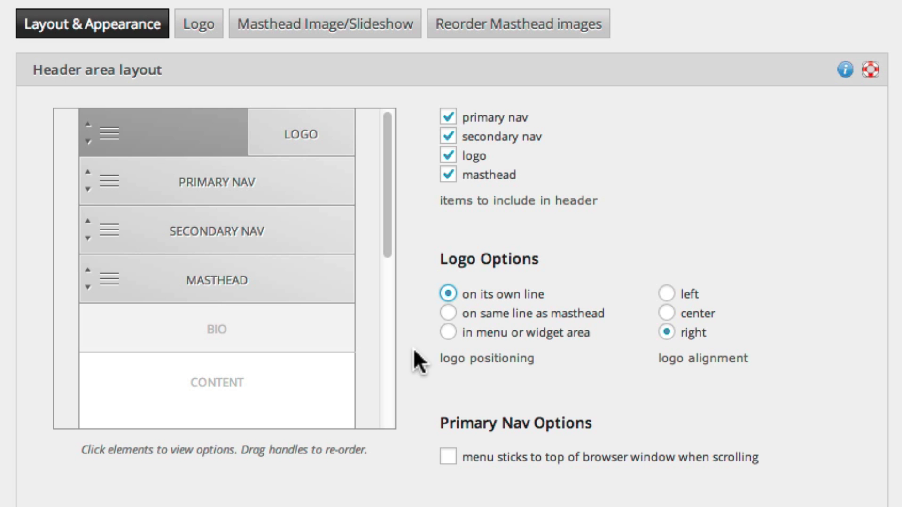
left_click(448, 313)
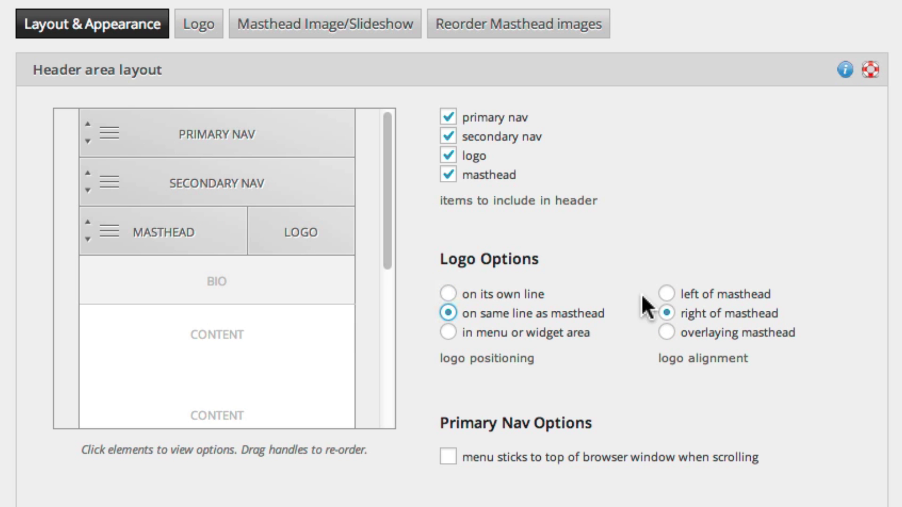
left_click(666, 294)
left_click(666, 313)
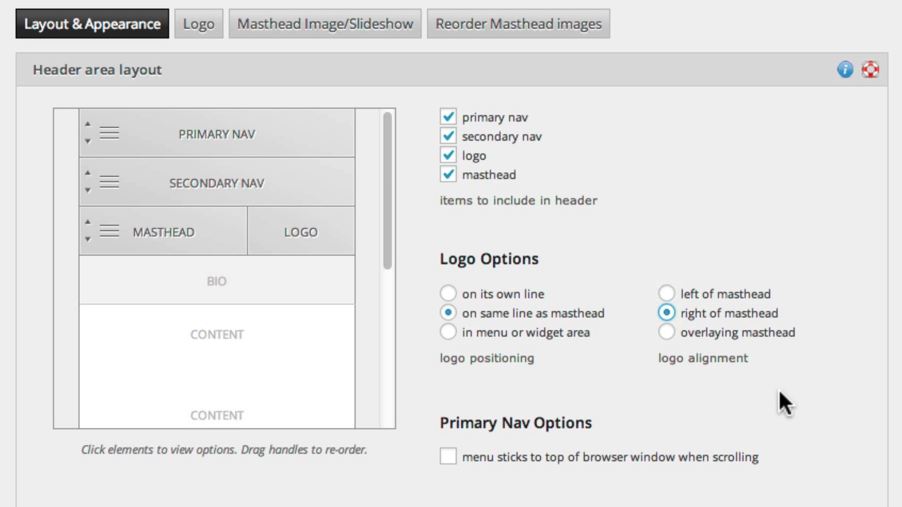
Step: In the masthead image settings, set the logo to overlay the masthead
left_click(351, 30)
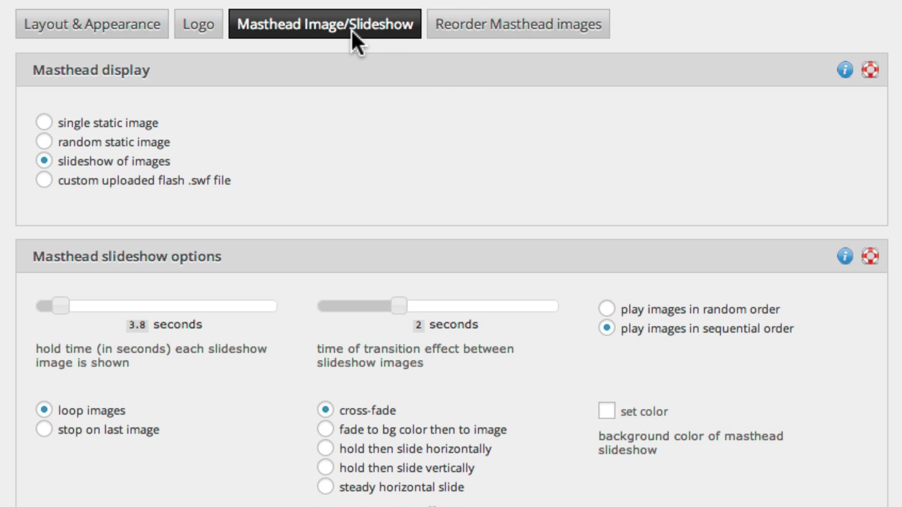
scroll(485, 275, "down", 15)
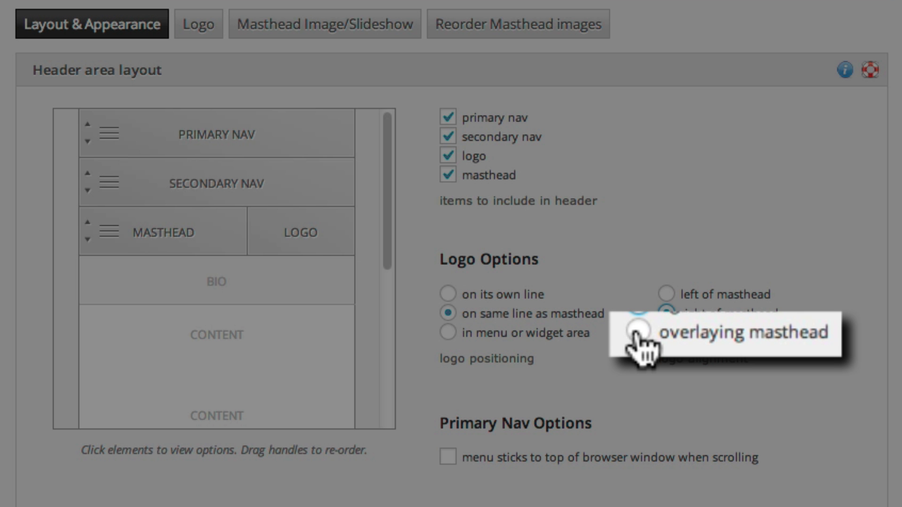
left_click(638, 332)
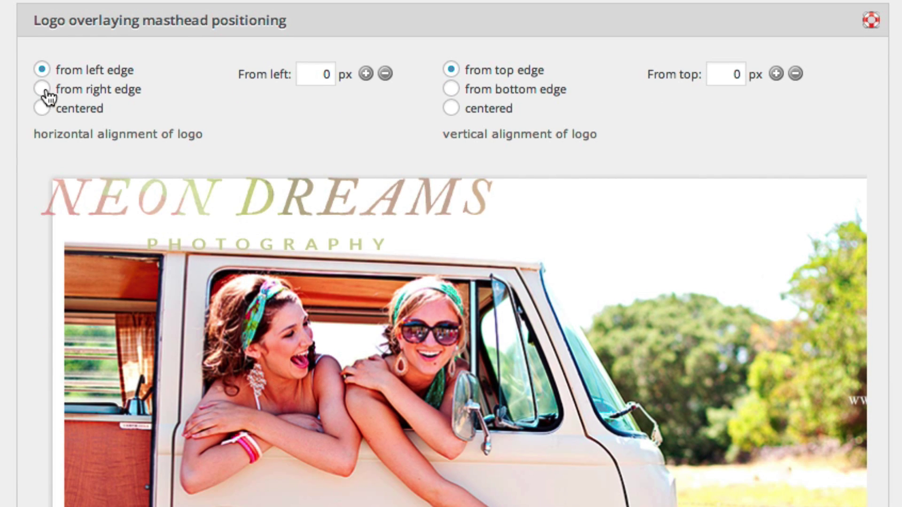
Step: Position the overlaid logo 'from top edge' at 42 px
left_click(42, 241)
left_click(451, 108)
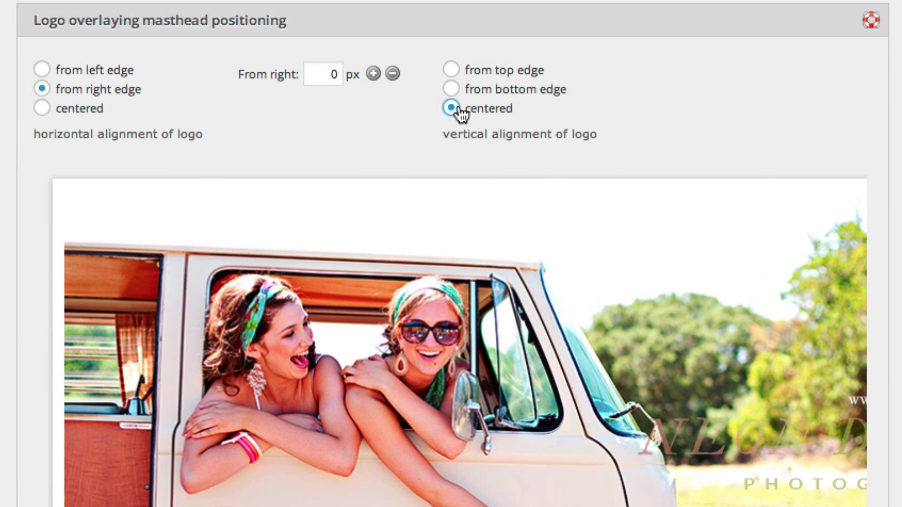
left_click(451, 89)
left_click(451, 70)
left_click(776, 73)
left_click(776, 74)
left_click_drag(776, 74, 776, 74)
left_click_drag(373, 74, 366, 74)
left_click(42, 70)
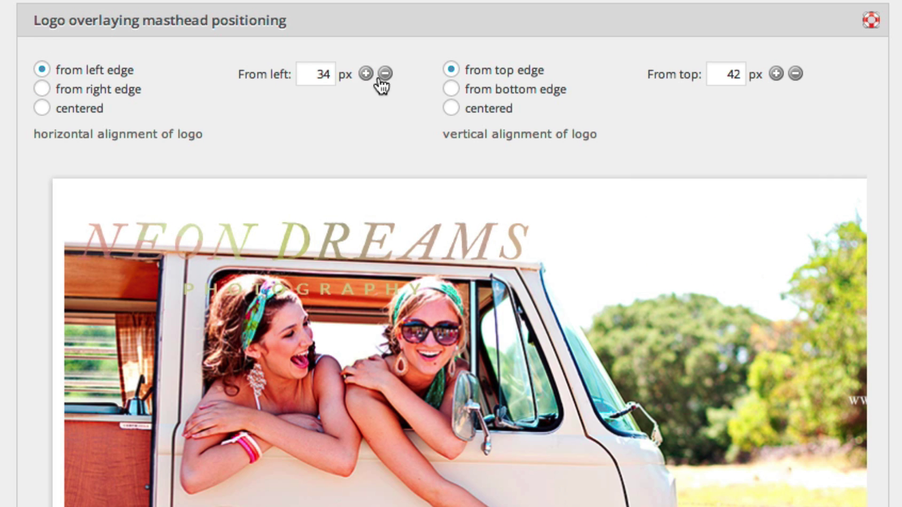
left_click(80, 109)
left_click(451, 108)
left_click(450, 70)
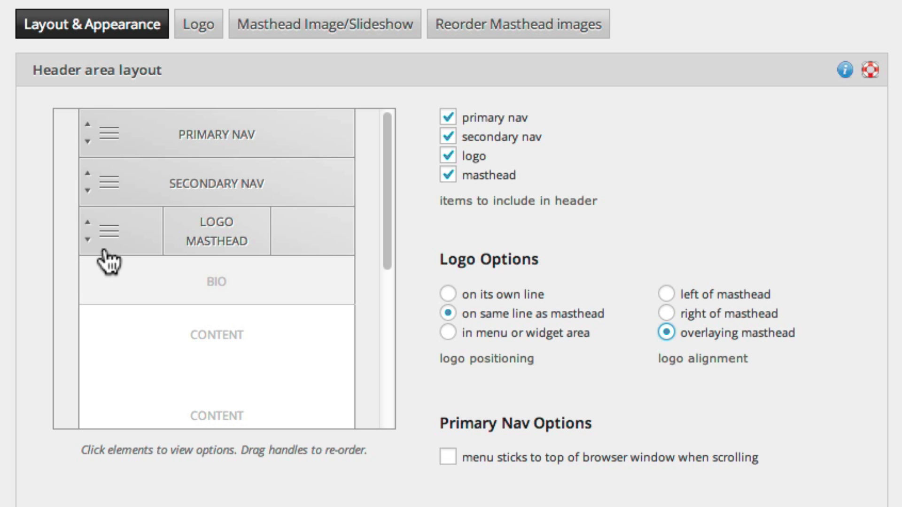
Step: Change the Logo Options placement to 'in menu or widget area'
mouse_move(115, 232)
left_mouse_down()
mouse_move(114, 206)
mouse_move(112, 258)
mouse_move(114, 204)
mouse_move(113, 234)
left_mouse_up()
left_click(667, 314)
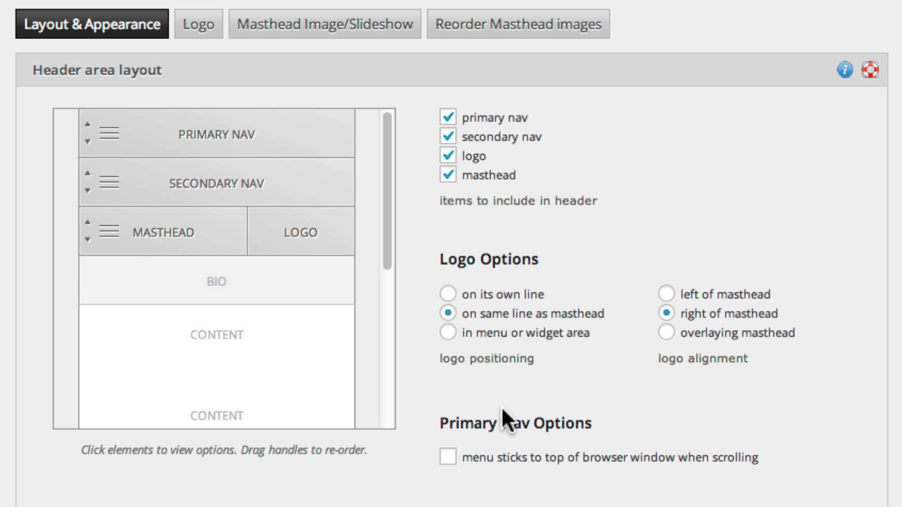
left_click(448, 333)
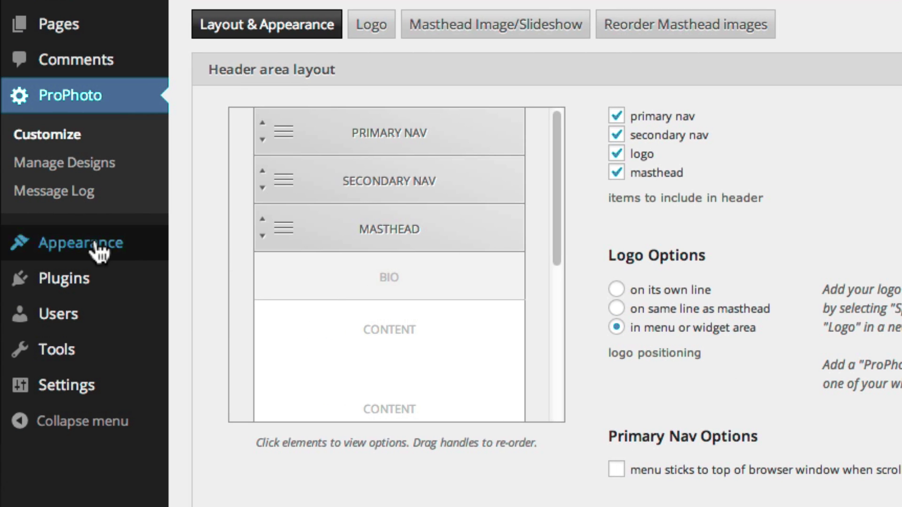
Step: On the Widgets page, drag the ProPhoto Logo Widget into the Fixed Sidebar
mouse_move(102, 249)
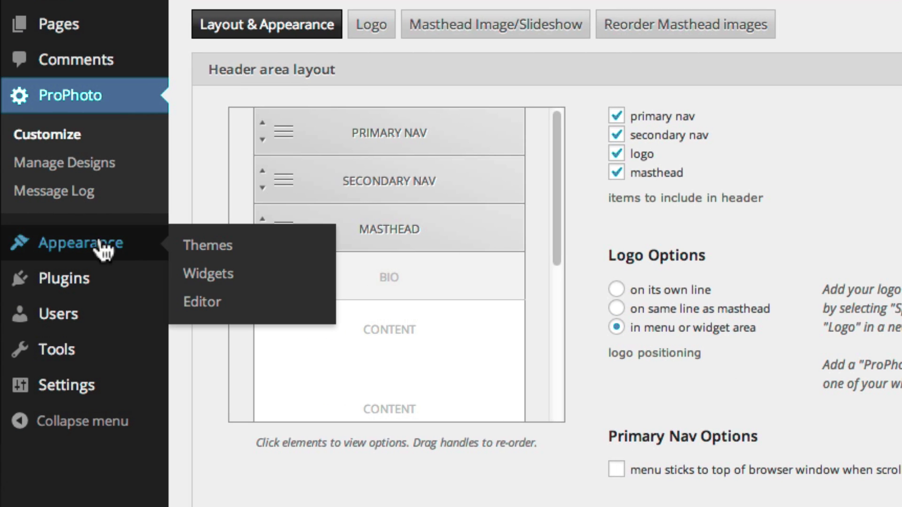
left_click(209, 275)
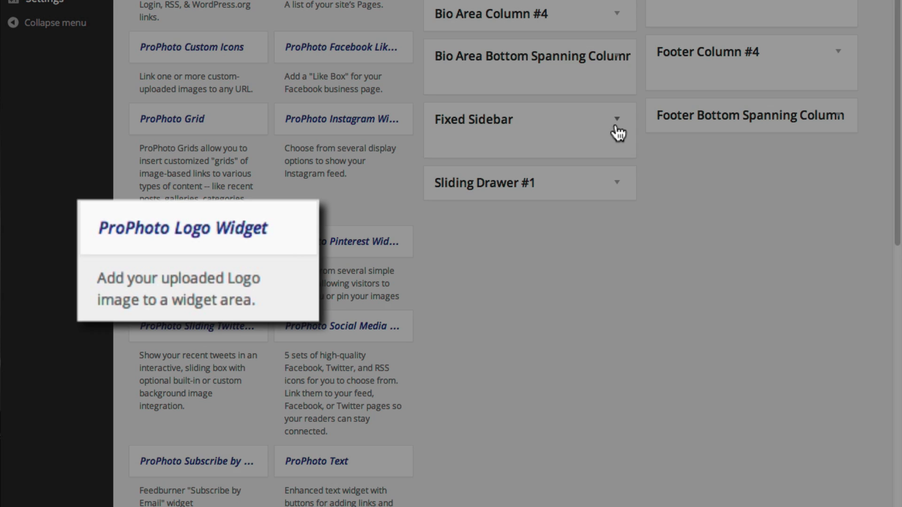
left_click(615, 120)
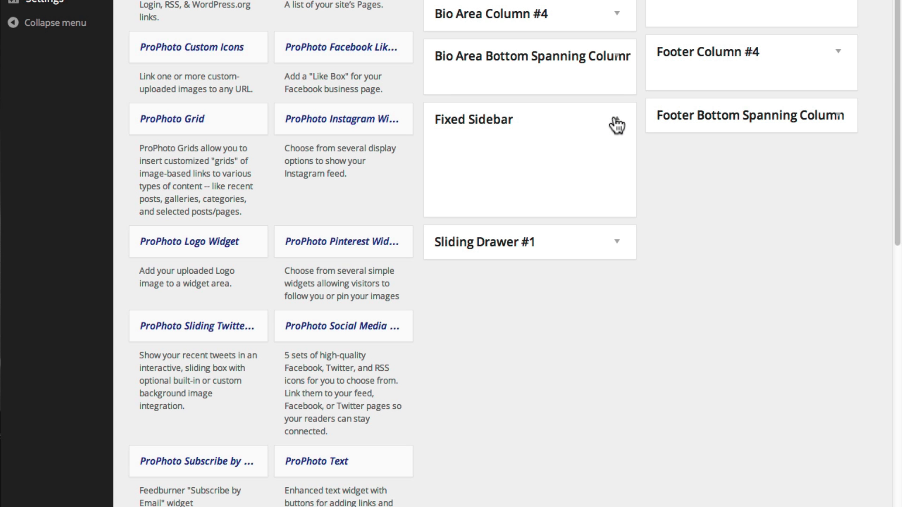
left_click_drag(201, 249, 505, 163)
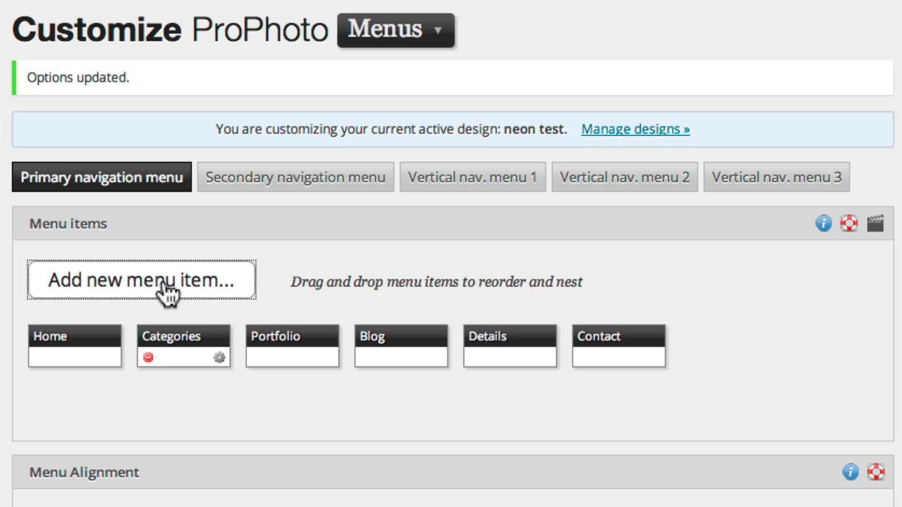
Step: Add a new primary menu item set to Special link types > Logo image, and save it
left_click(162, 282)
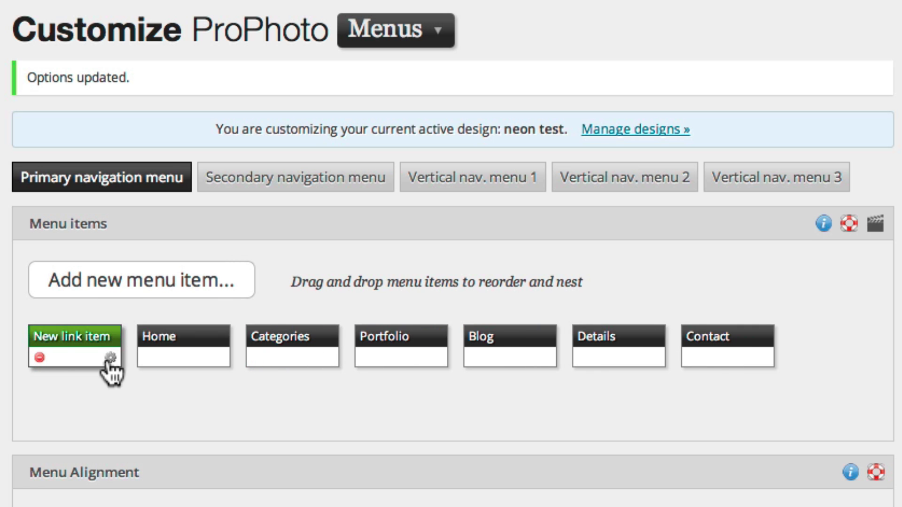
left_click(110, 358)
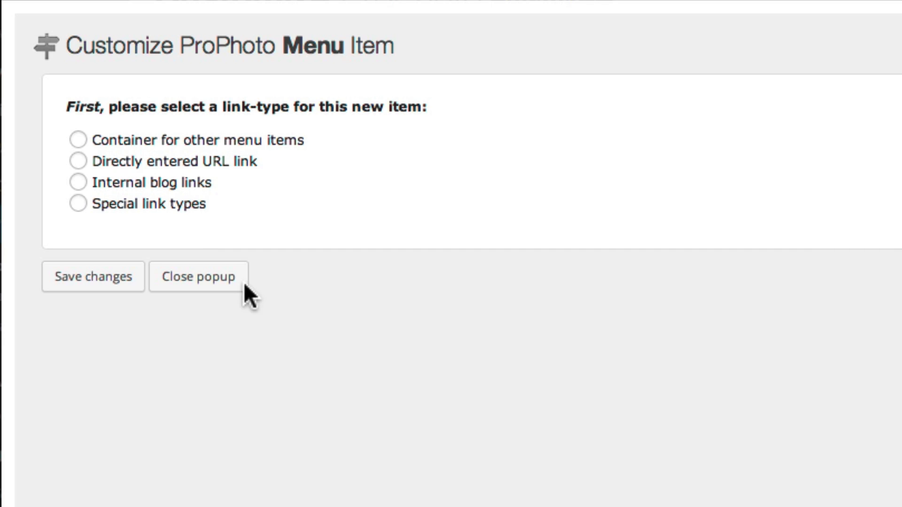
left_click(76, 205)
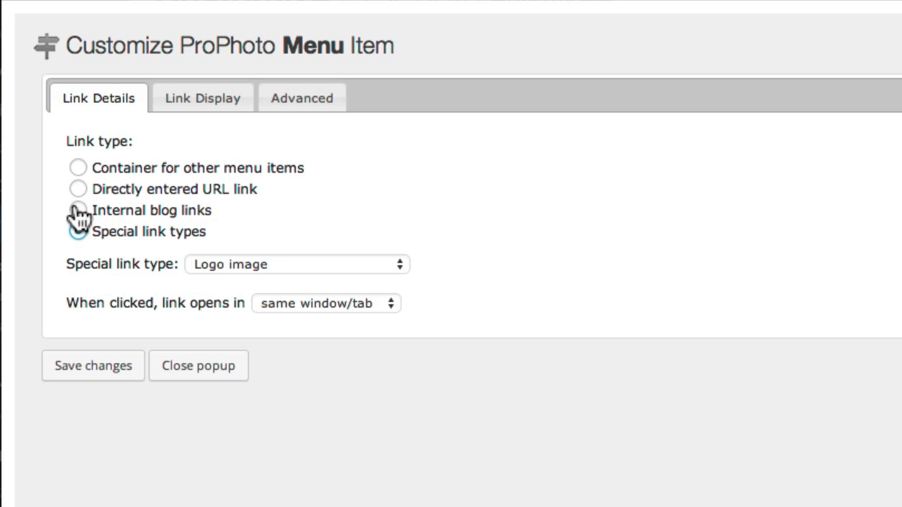
left_click(97, 369)
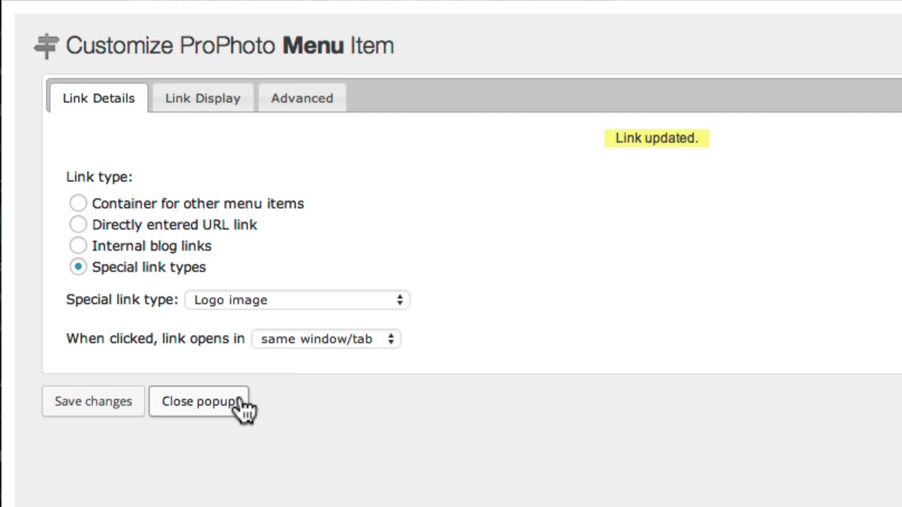
left_click(242, 404)
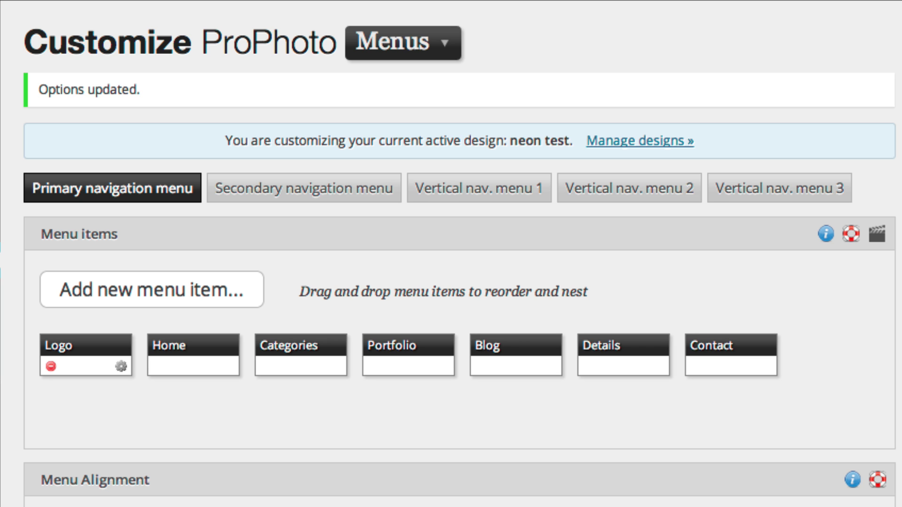
Step: Set menu alignment to 'split some items left, some right' with 'center logo menu item', then drag items to adjust the split
scroll(117, 77, "down", 10)
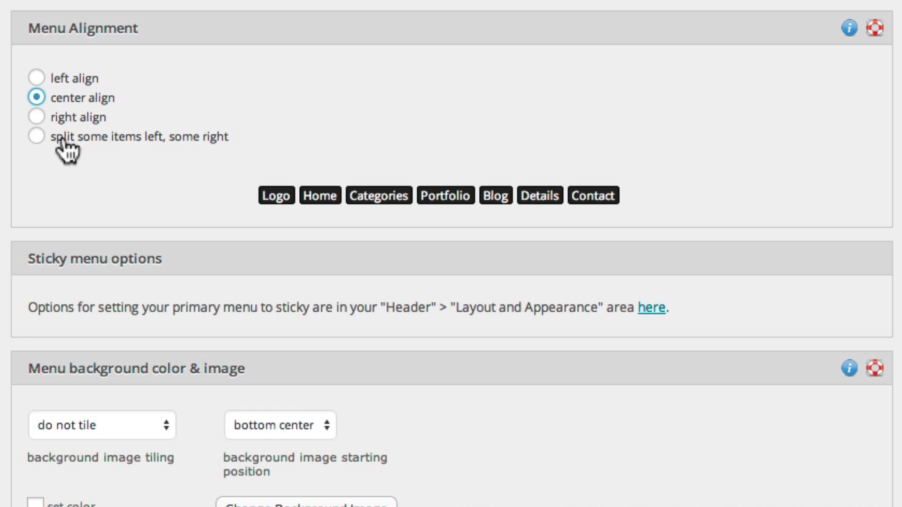
left_click(36, 136)
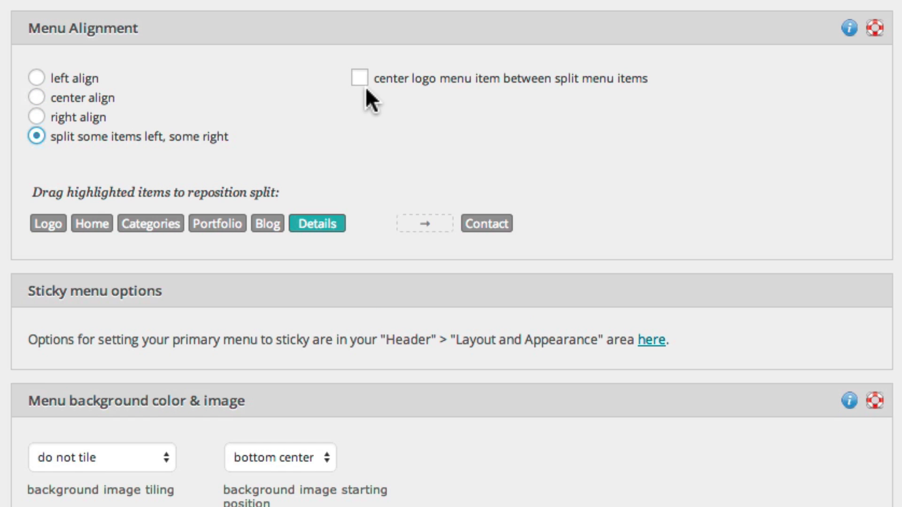
left_click(360, 78)
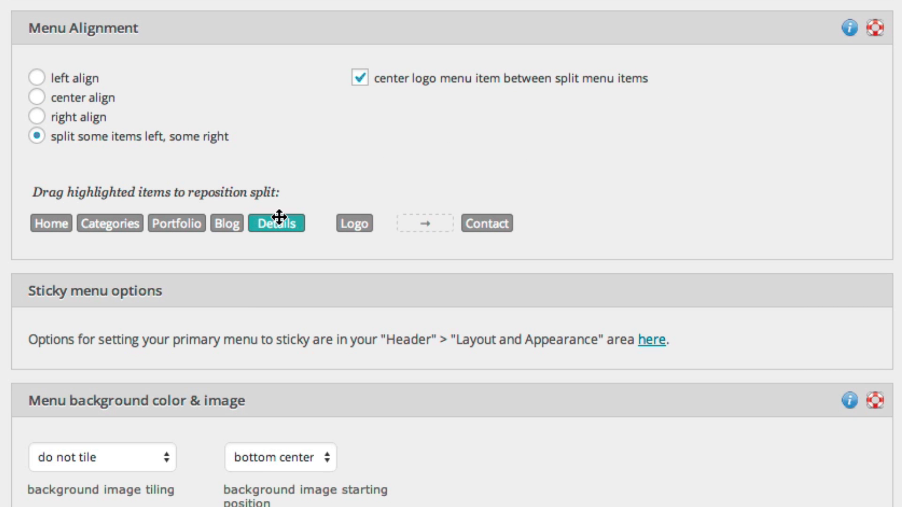
left_click_drag(279, 217, 421, 218)
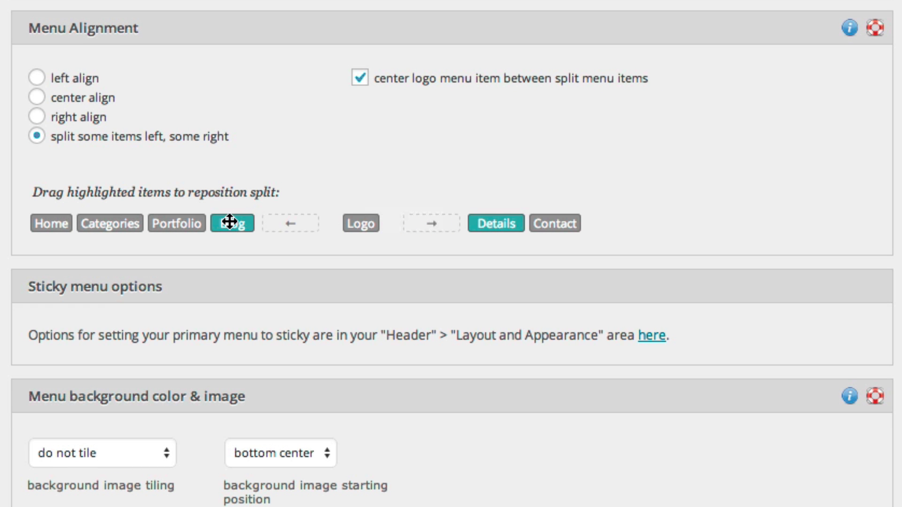
left_click_drag(229, 222, 435, 225)
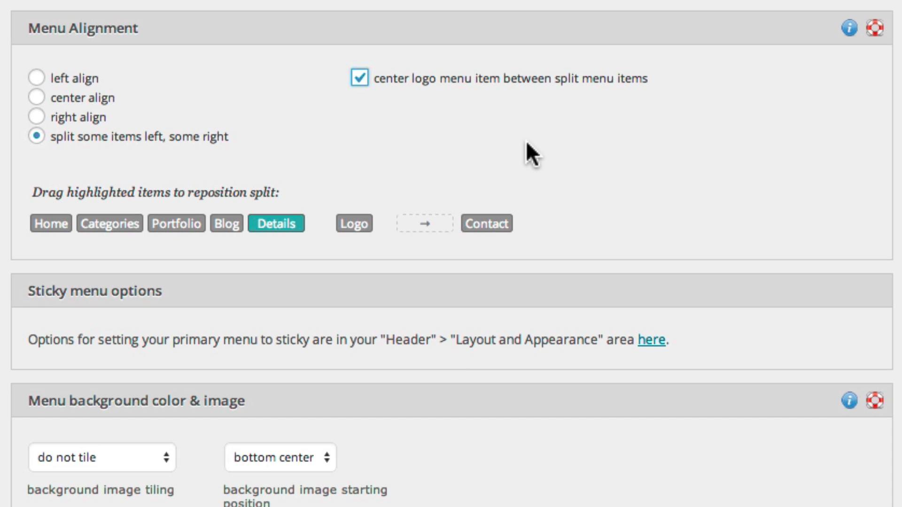
scroll(526, 140, "down", 20)
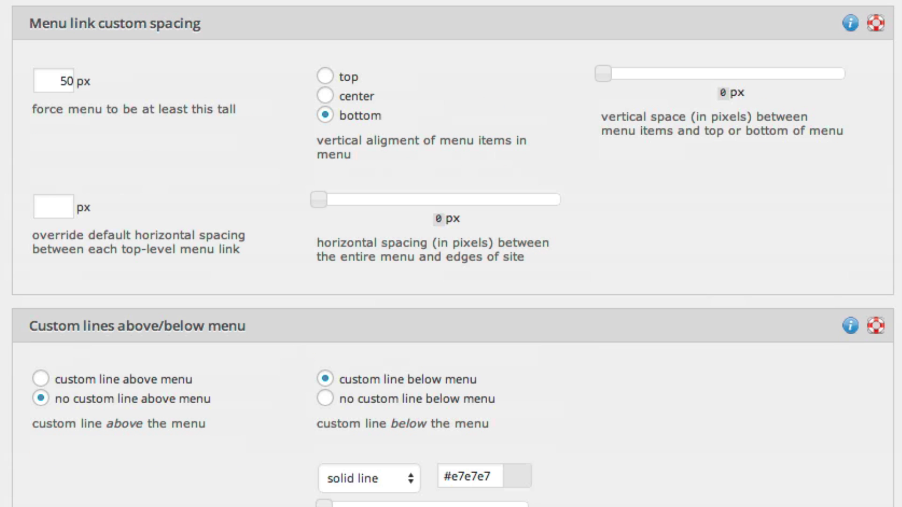
Step: Change the menu link vertical alignment from bottom to center
left_click(323, 96)
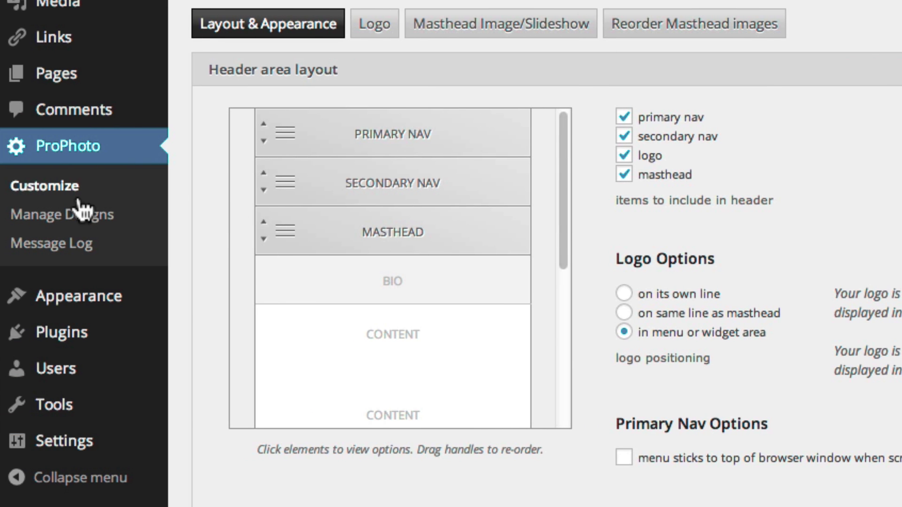
Step: Go from ProPhoto Customize Menus to Header Area's Masthead Image/Slideshow settings
left_click(77, 200)
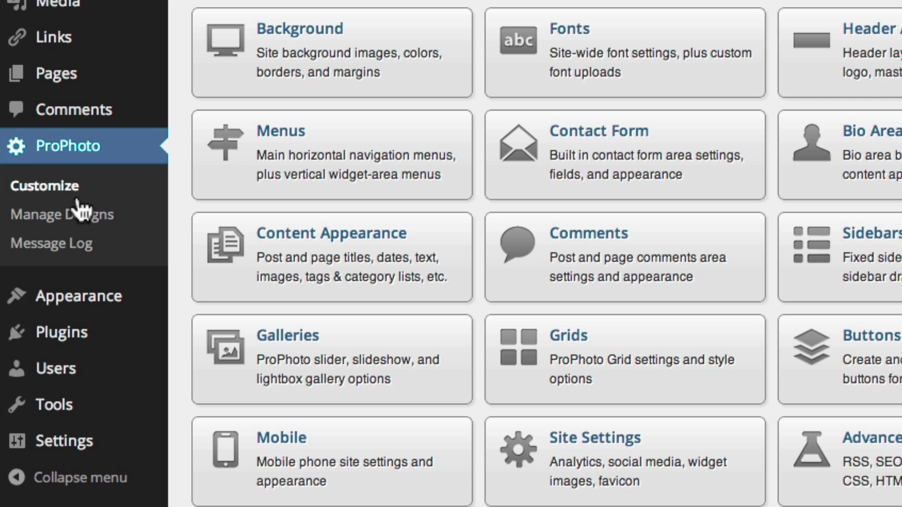
left_click(301, 155)
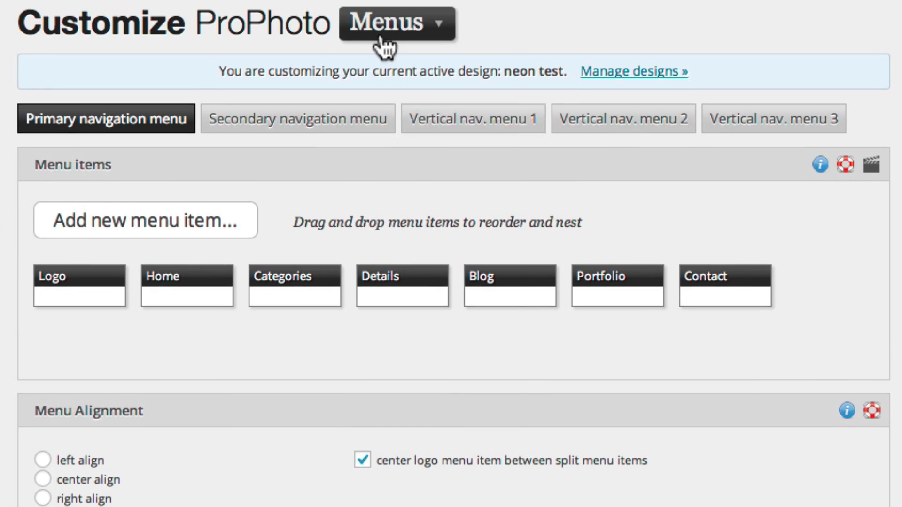
left_click(374, 33)
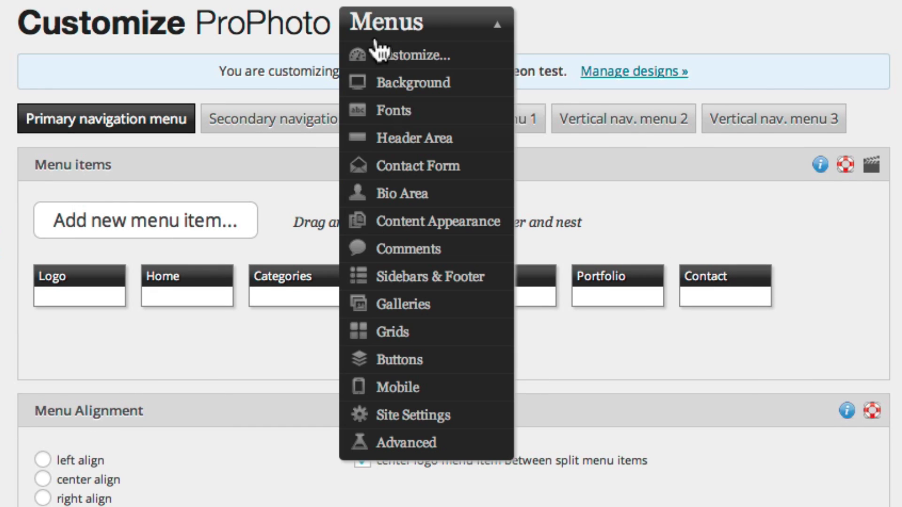
left_click(407, 141)
left_click(360, 118)
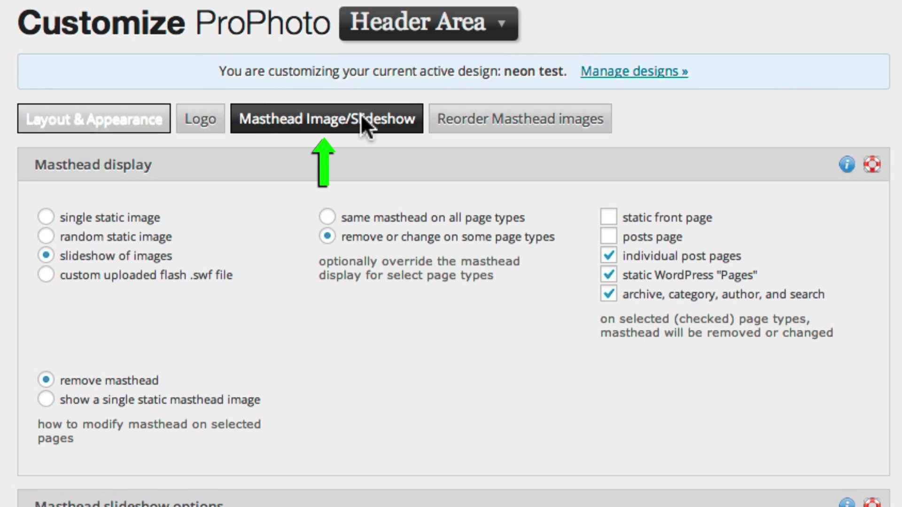